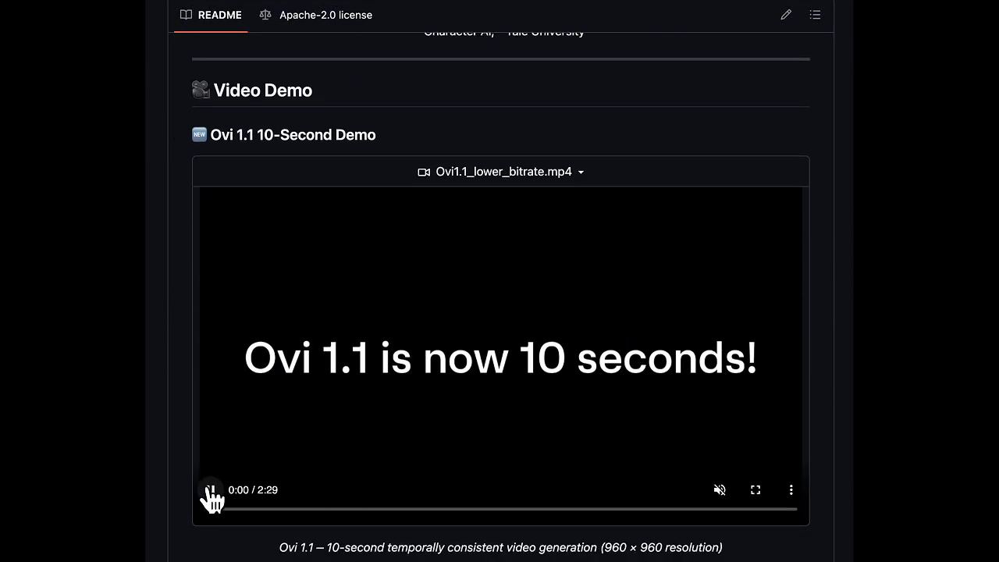
# Play the Ovi 1.1 10-second demo video, then scroll to the Ovi 1.1 Update's 'Audio: ...' prompt format.
pyautogui.click(211, 490)
pyautogui.scroll(-2, 191, 535)
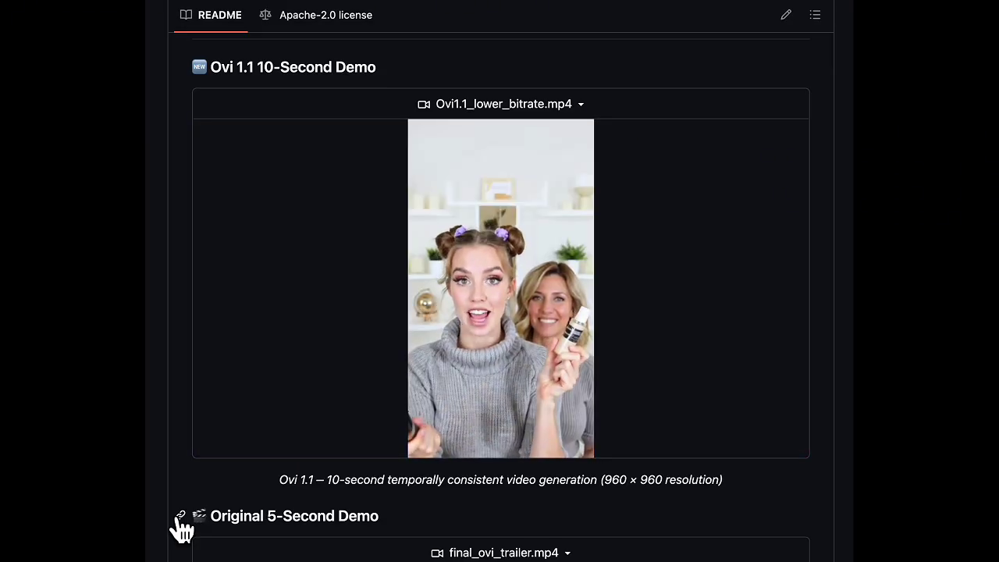
pyautogui.scroll(-5, 182, 527)
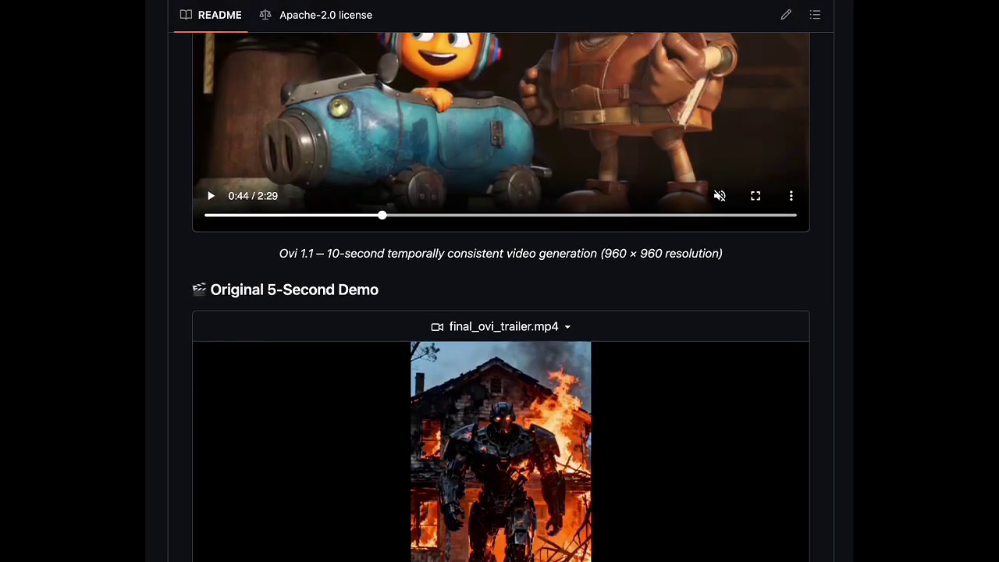
pyautogui.scroll(-5, 501, 297)
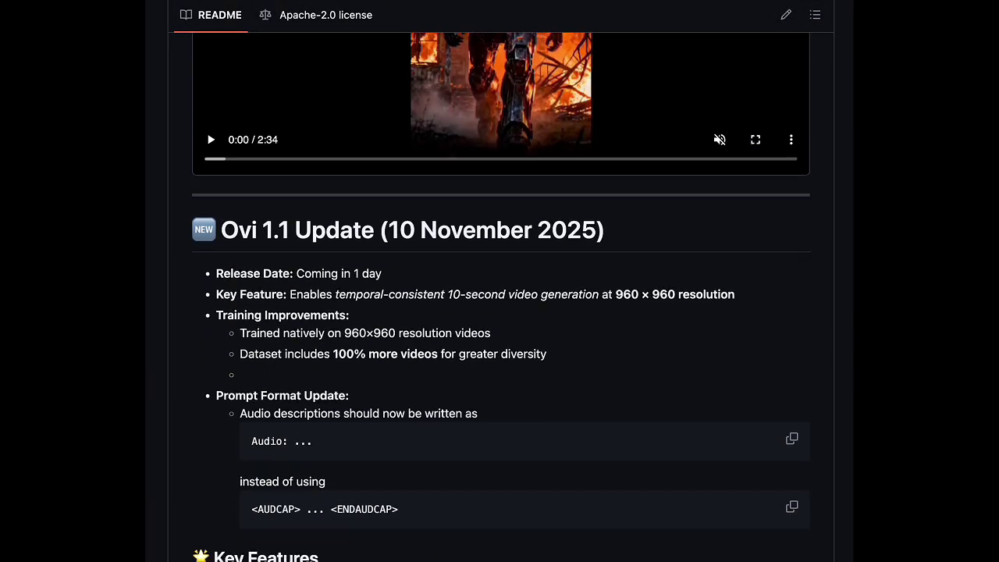
pyautogui.scroll(-1, 501, 297)
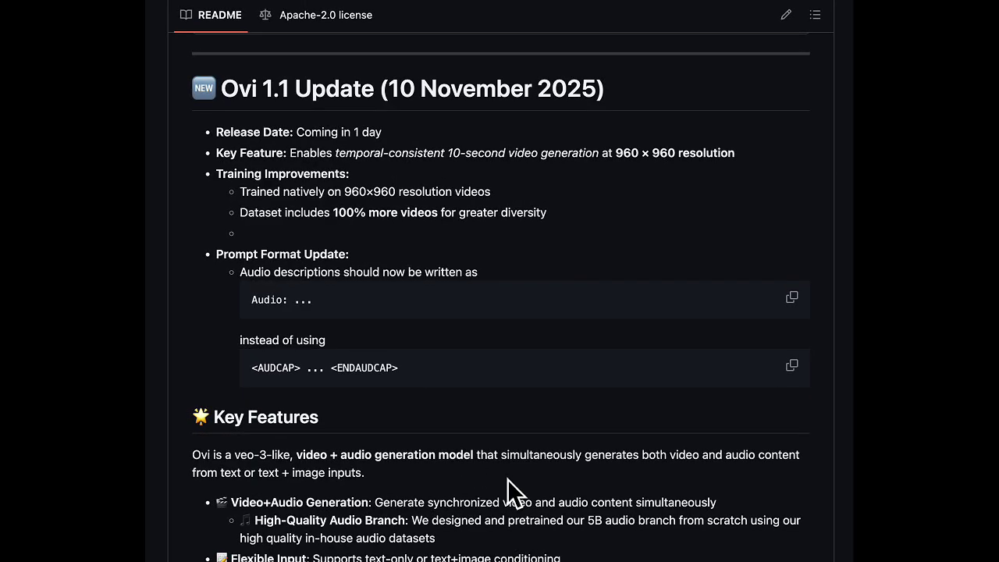
# Open example_prompts/gpt_examples_10s_t2v.csv and scroll sideways through its example prompts.
pyautogui.scroll(15, 507, 478)
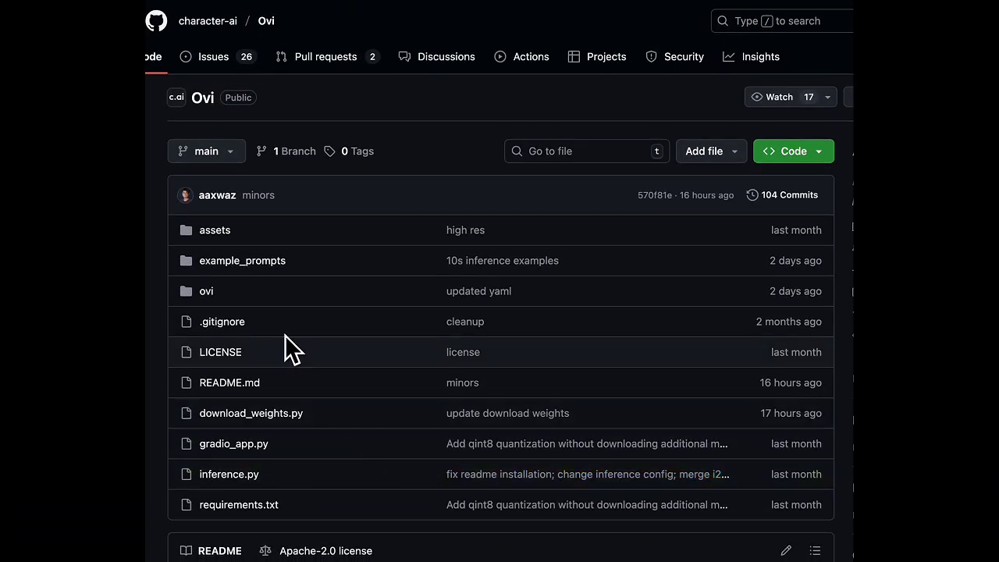
pyautogui.click(252, 266)
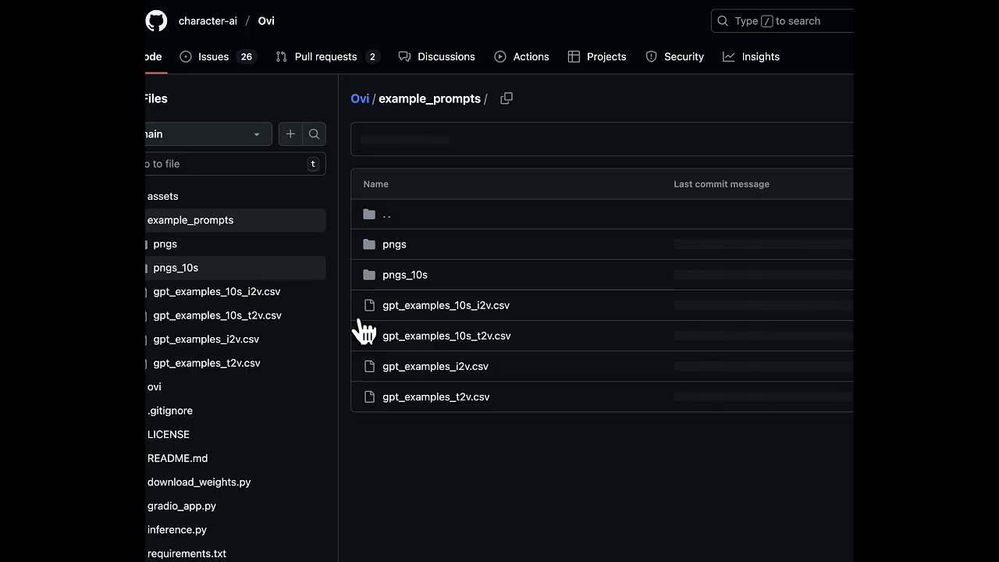
pyautogui.click(432, 341)
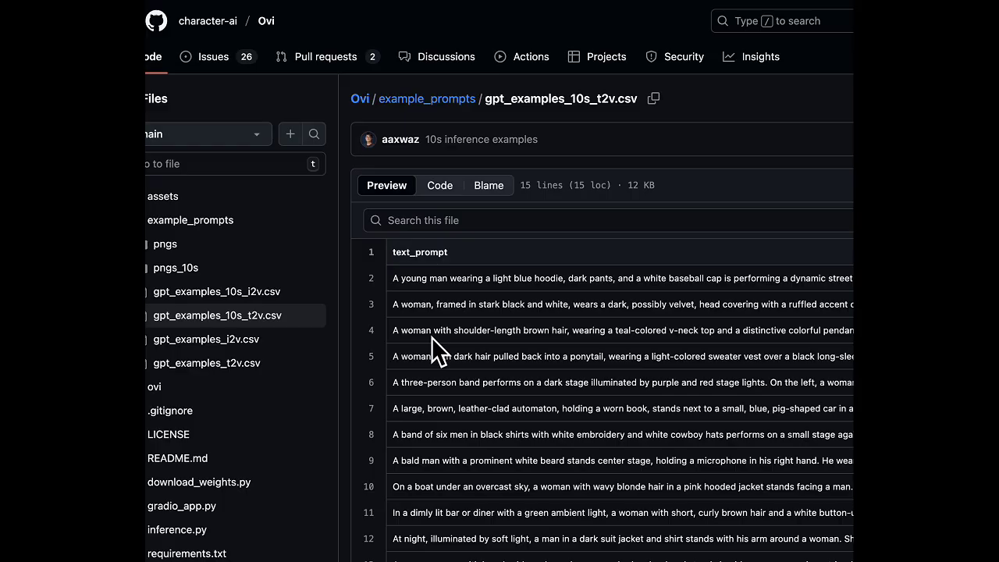
pyautogui.hscroll(2, 524, 424)
pyautogui.hscroll(-2, 523, 424)
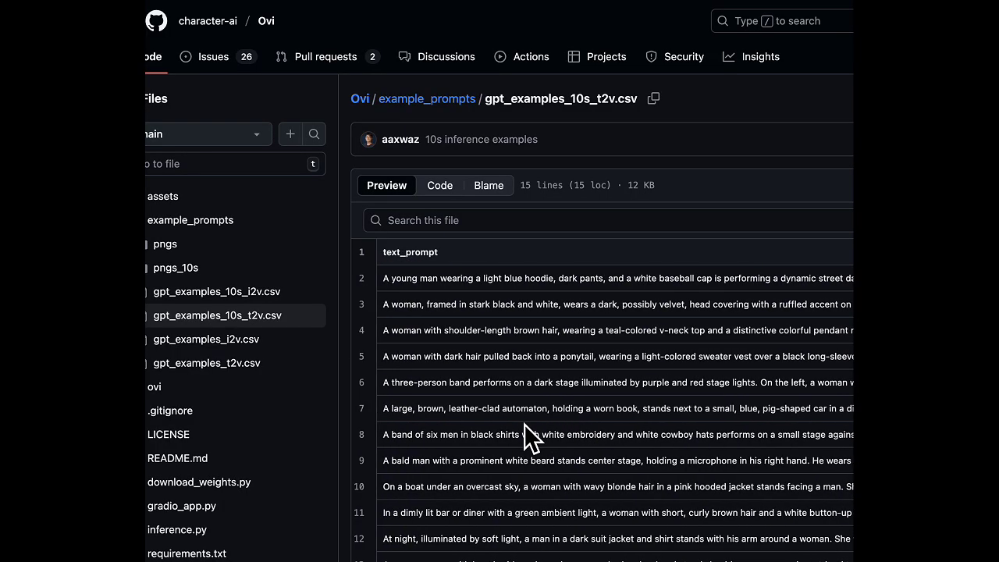
pyautogui.hscroll(5, 524, 424)
pyautogui.hscroll(15, 524, 423)
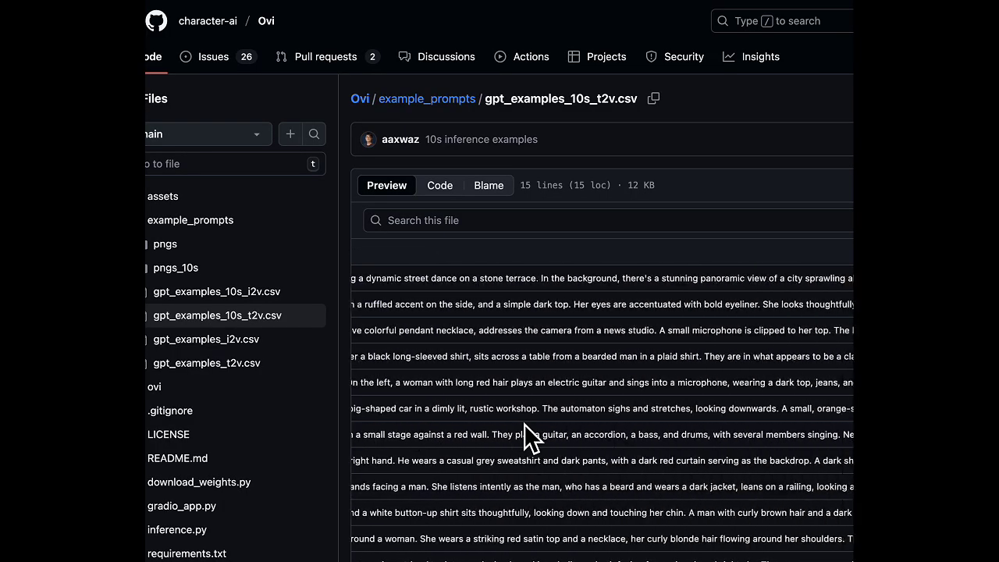
pyautogui.hscroll(15, 524, 424)
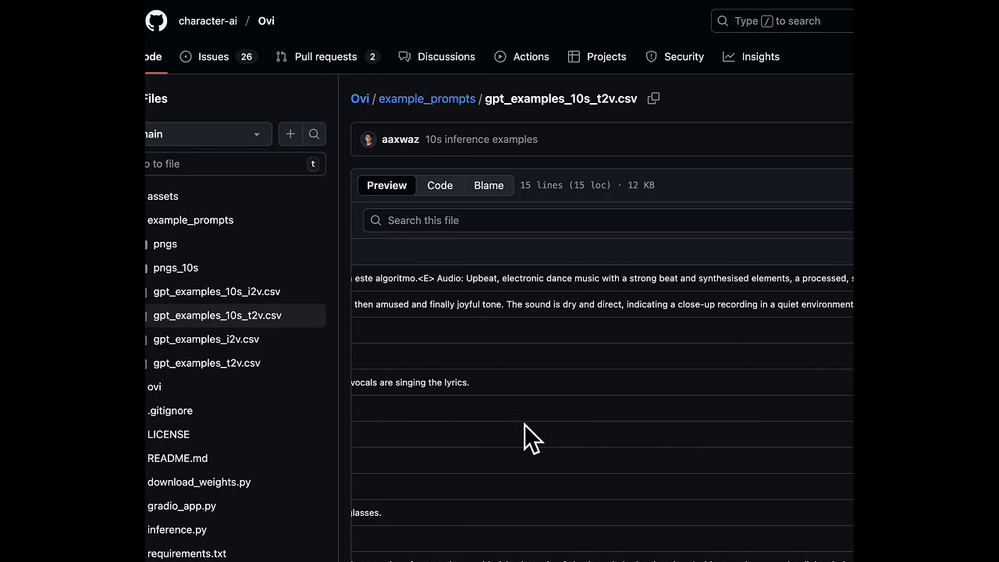
pyautogui.hscroll(-3, 507, 465)
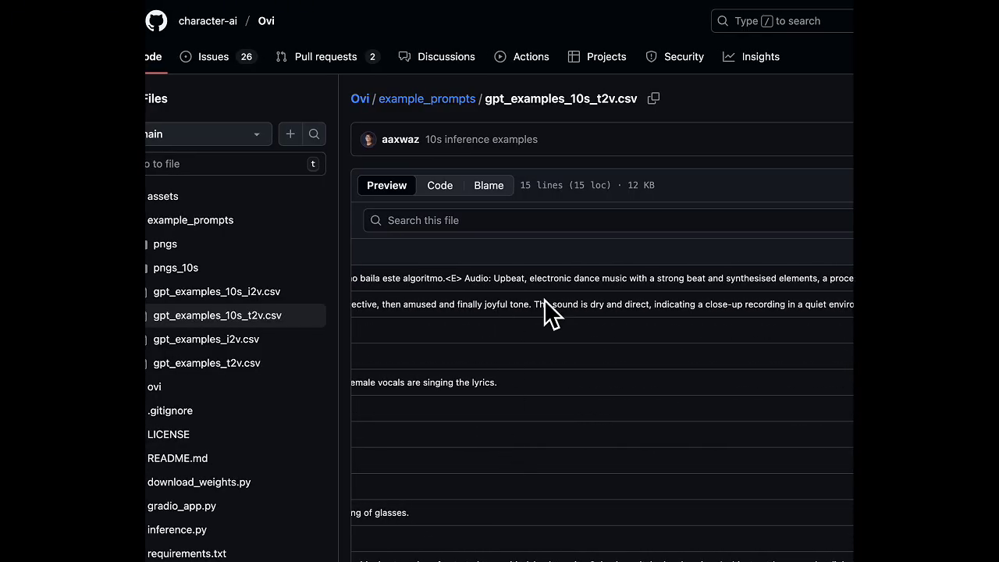
pyautogui.hscroll(-2, 499, 437)
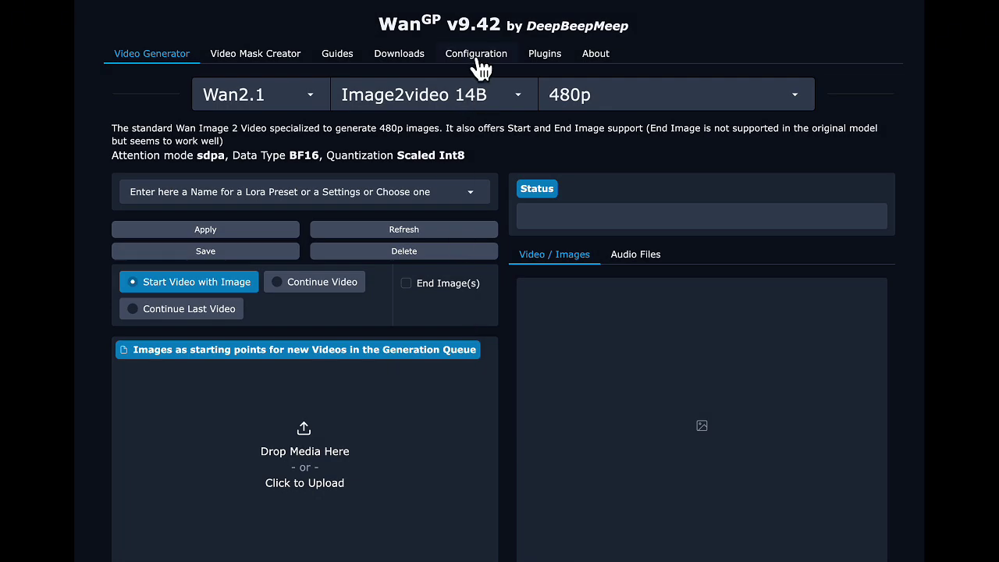
# Keep sdpa as the Attention Type in WanGP's General configuration and save the settings.
pyautogui.click(479, 67)
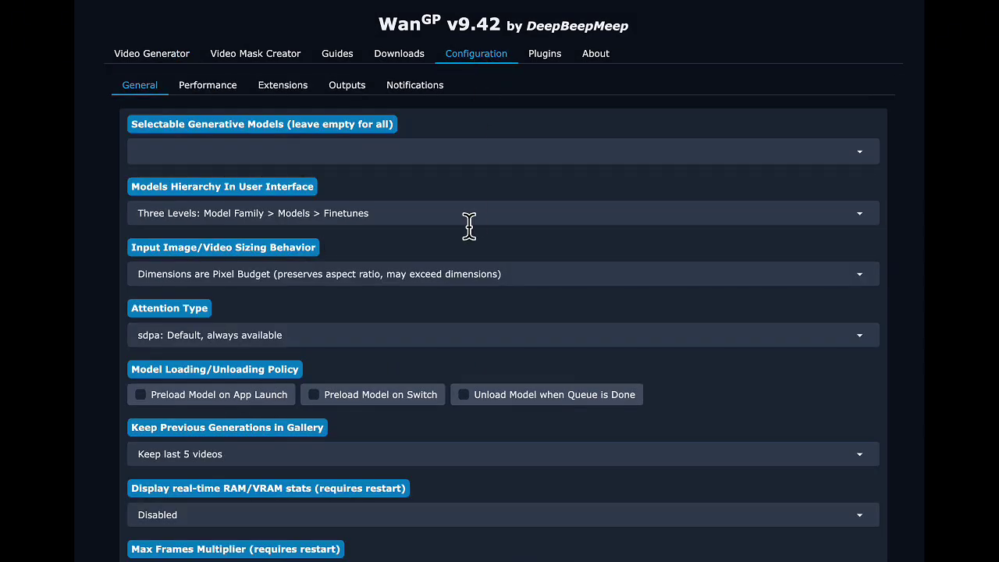
pyautogui.scroll(-1, 469, 226)
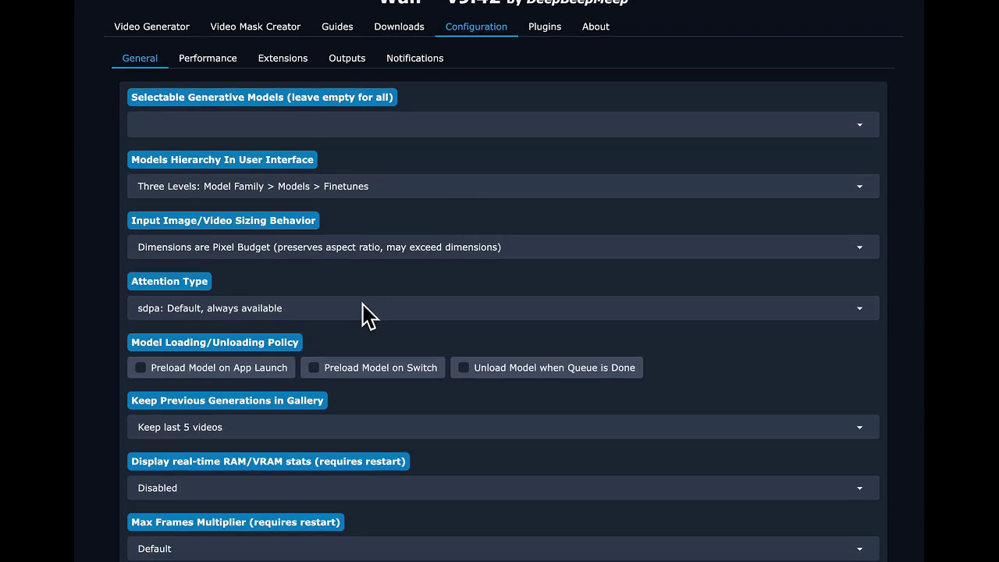
pyautogui.click(259, 308)
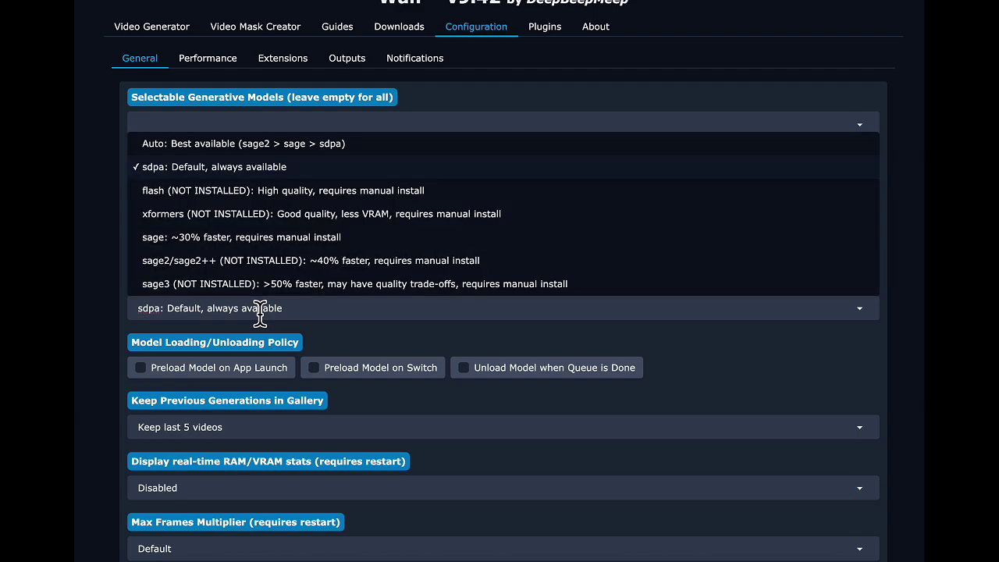
pyautogui.click(232, 170)
pyautogui.scroll(-2, 259, 334)
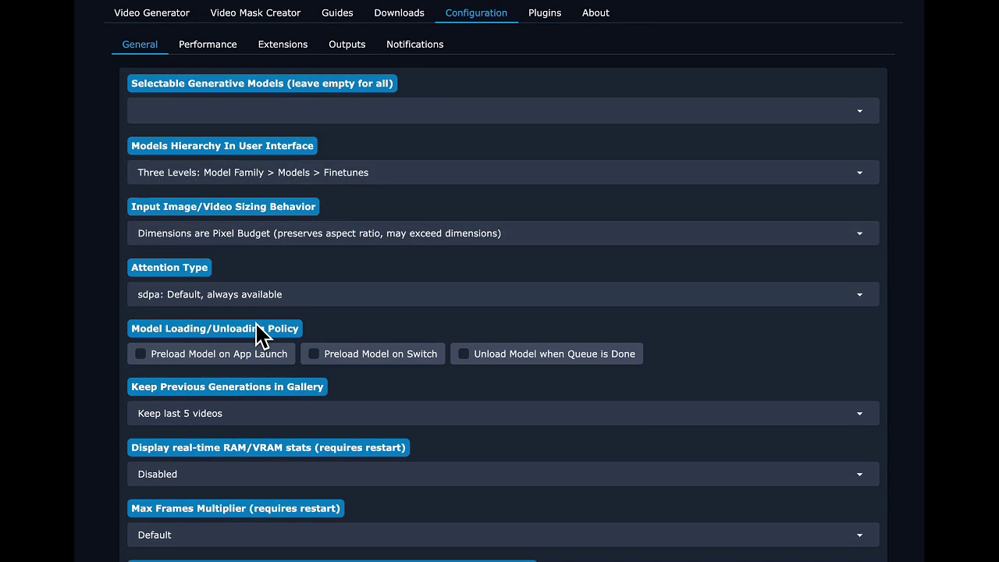
pyautogui.scroll(-8, 259, 334)
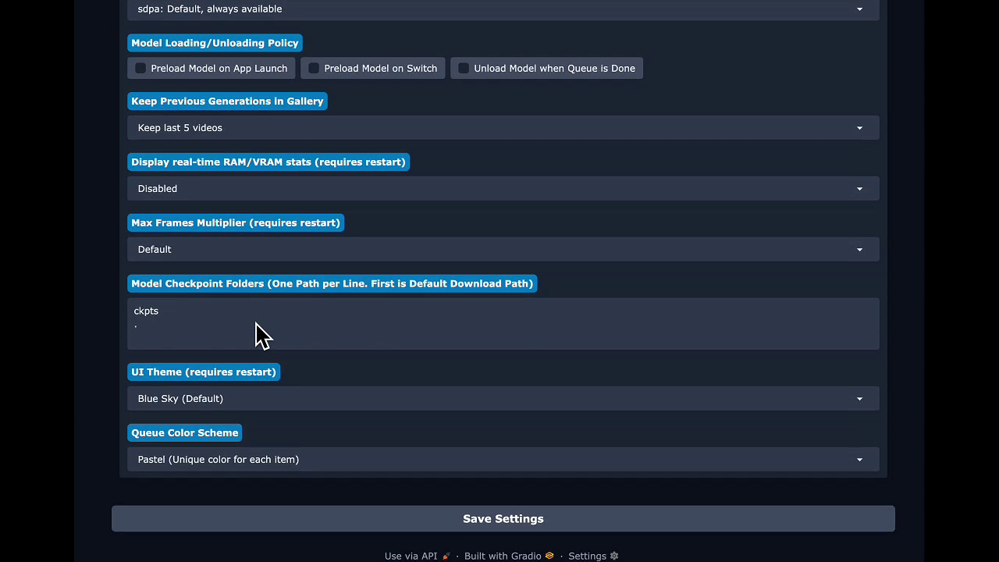
pyautogui.click(408, 533)
pyautogui.scroll(5, 341, 404)
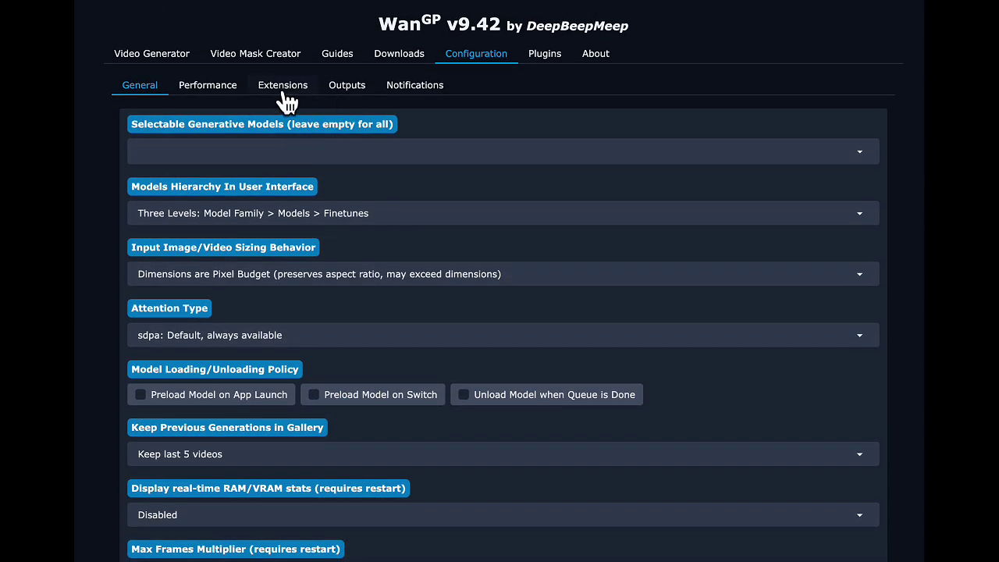
# Keep Profile 3 LowRAM_HighVRAM as the Performance memory profile and save the settings.
pyautogui.click(210, 88)
pyautogui.scroll(-2, 332, 315)
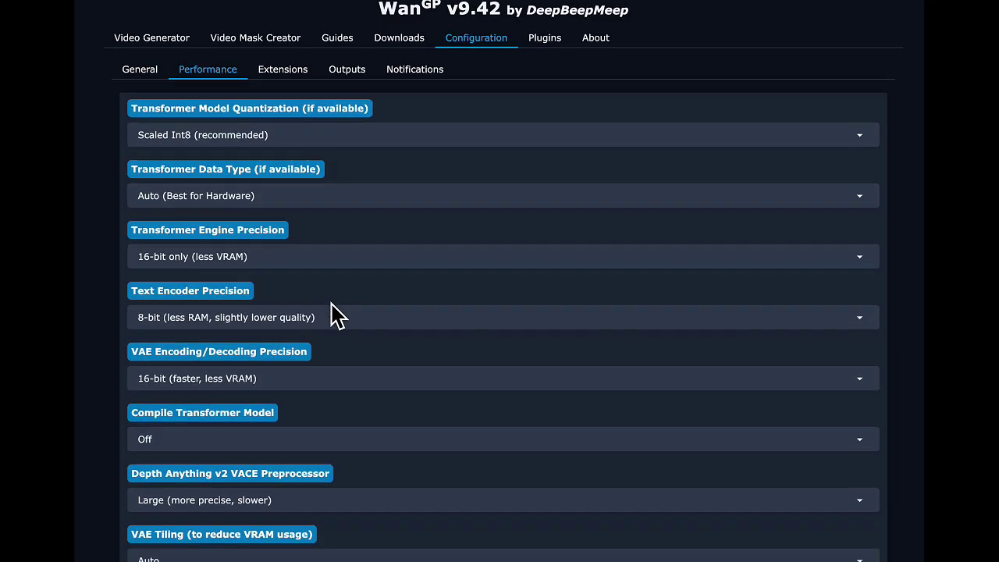
pyautogui.scroll(-4, 332, 315)
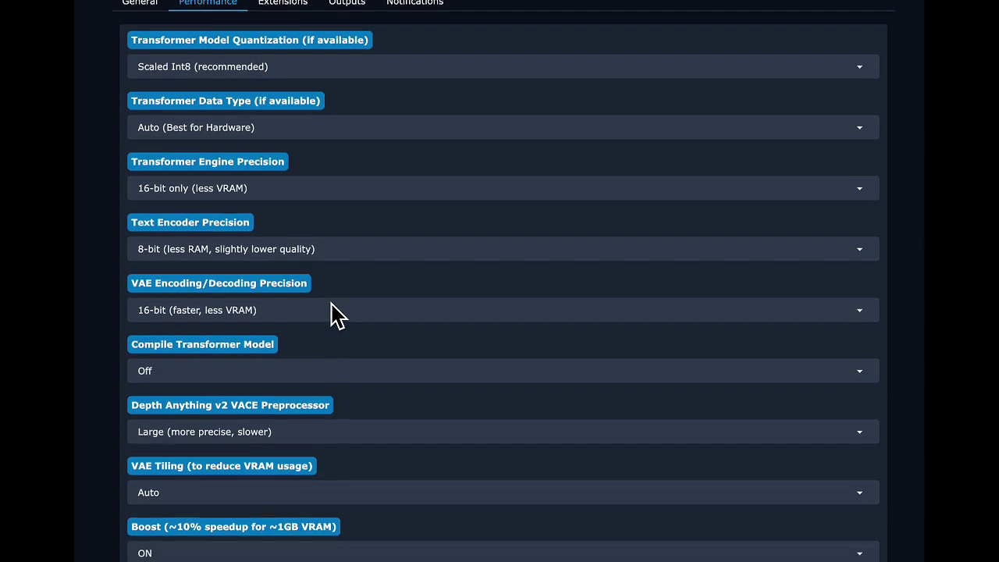
pyautogui.scroll(-5, 334, 312)
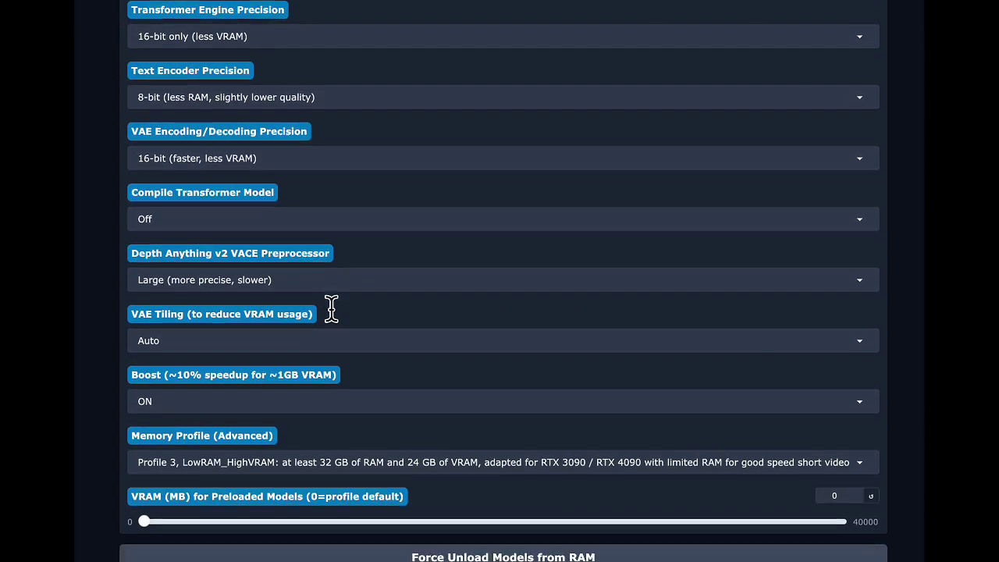
pyautogui.click(312, 361)
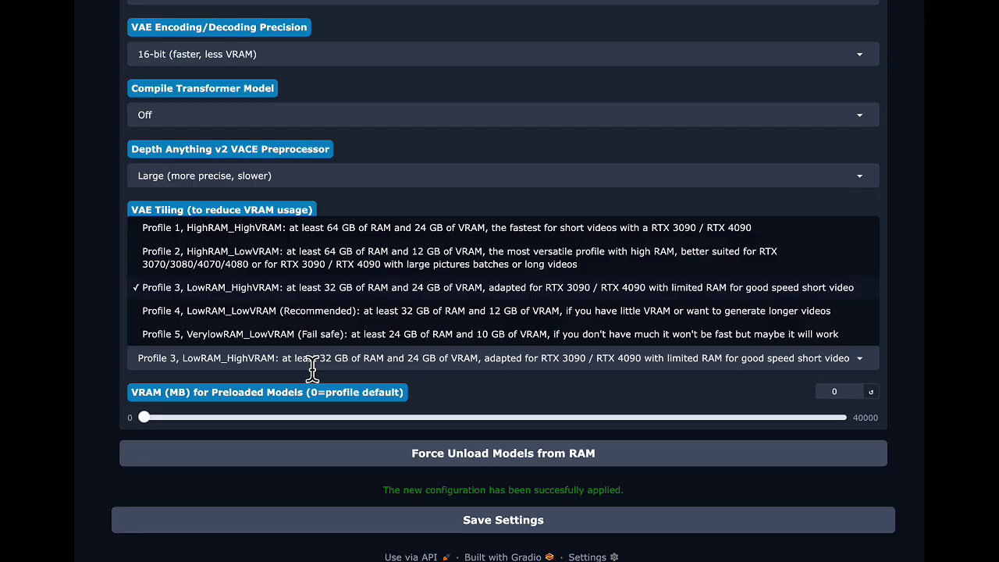
pyautogui.click(238, 290)
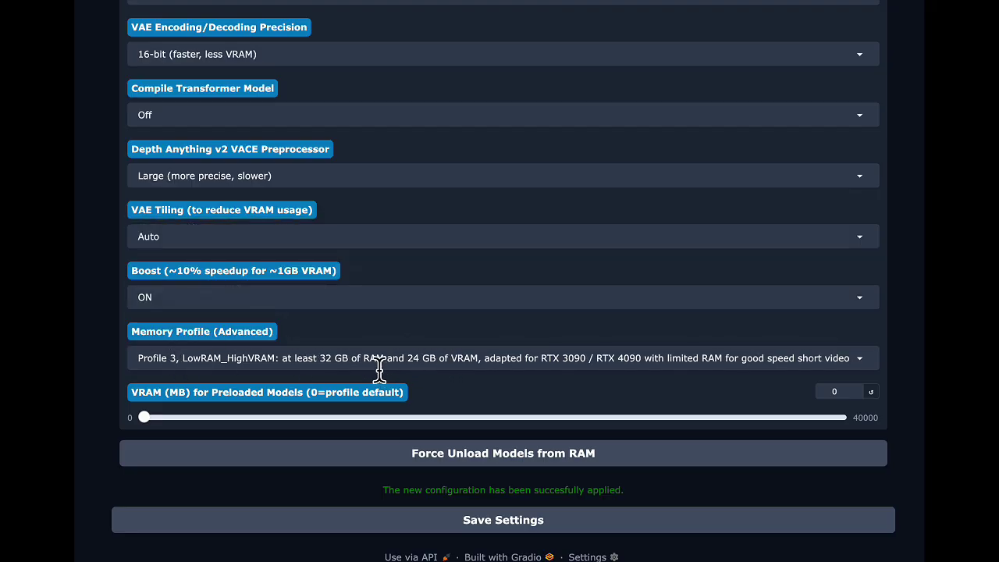
pyautogui.click(426, 530)
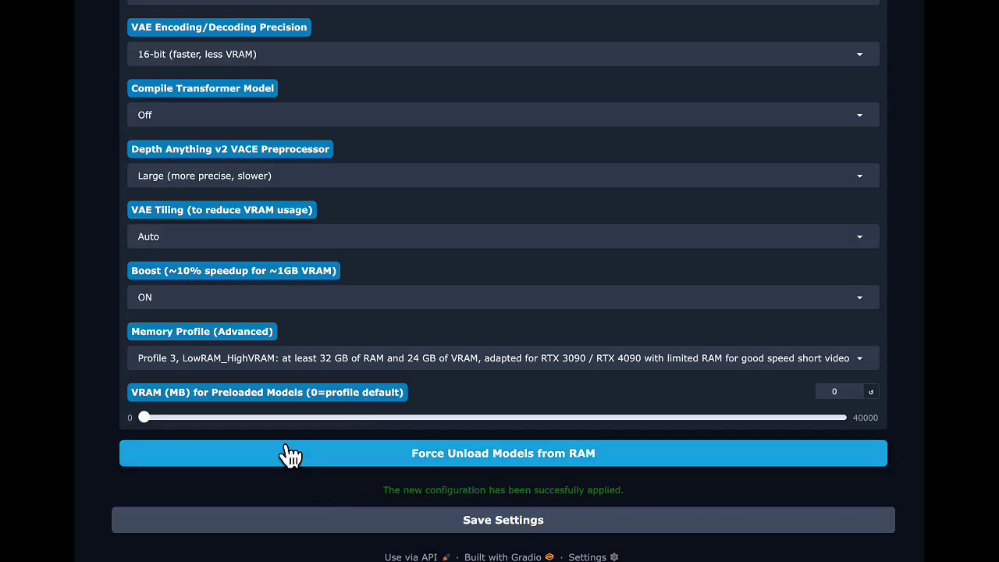
pyautogui.scroll(5, 288, 455)
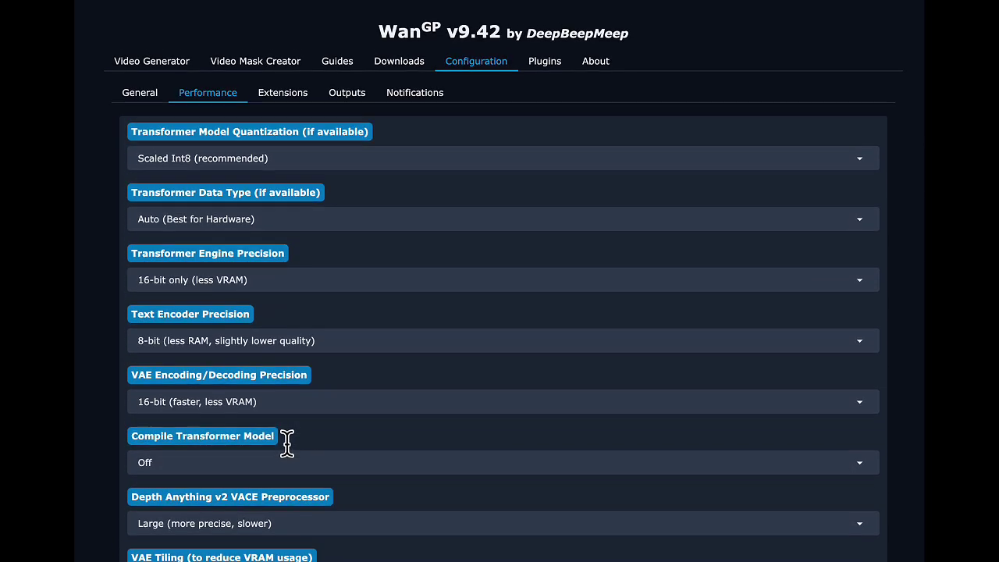
# Load the Wan2.2 family's Ovi 10B model in the Video Generator, keeping version v1.1 10s.
pyautogui.click(145, 55)
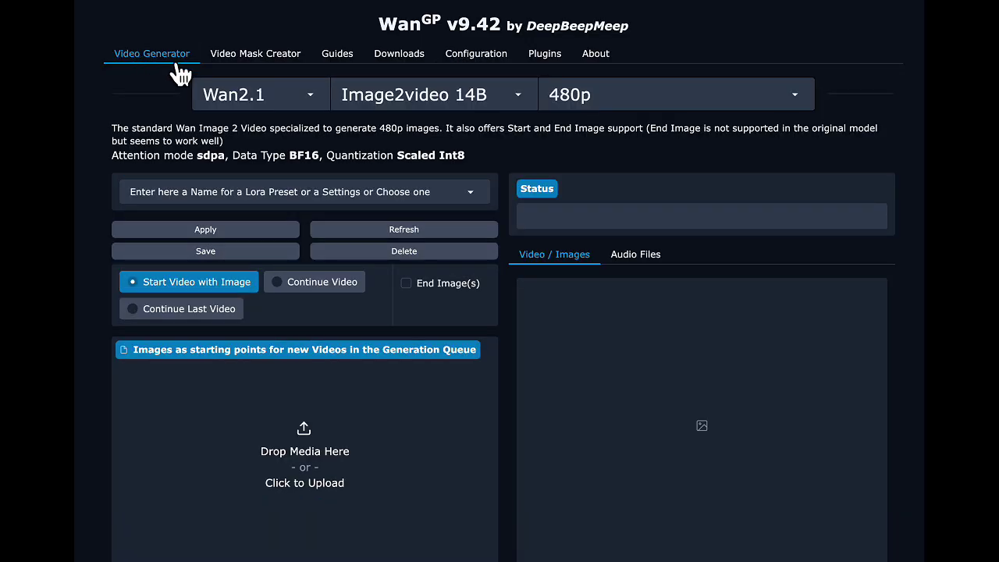
pyautogui.click(286, 93)
pyautogui.click(266, 146)
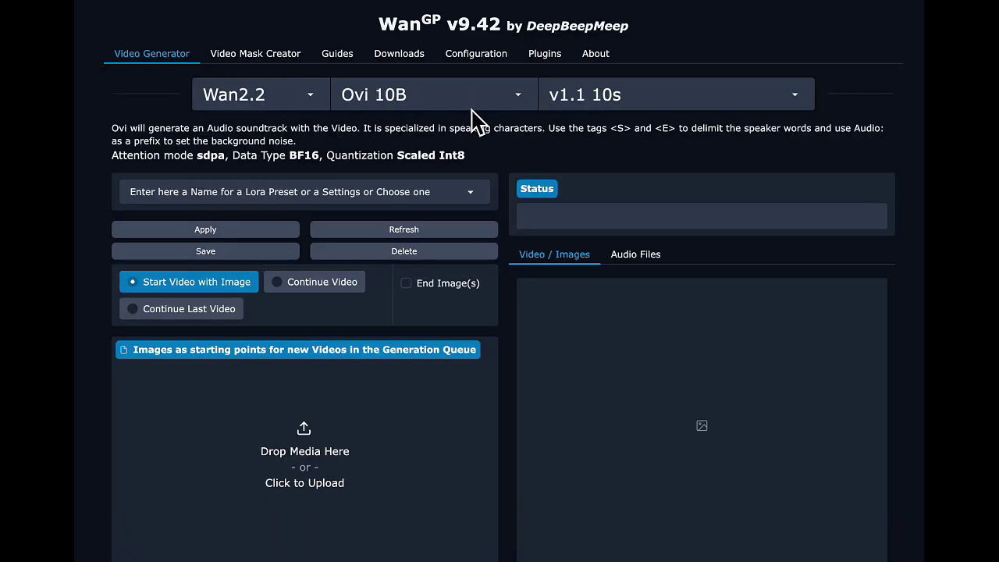
pyautogui.click(592, 98)
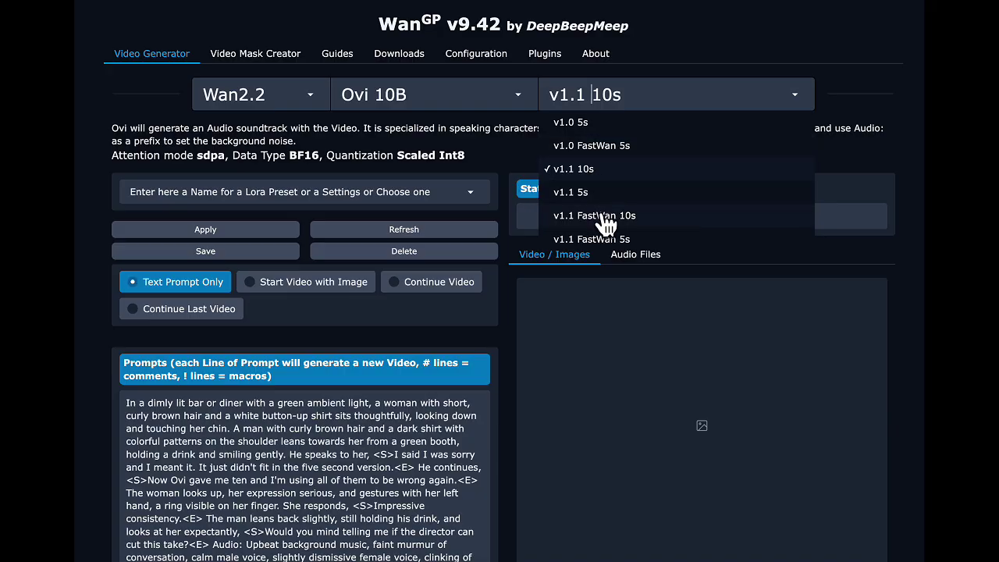
pyautogui.click(587, 170)
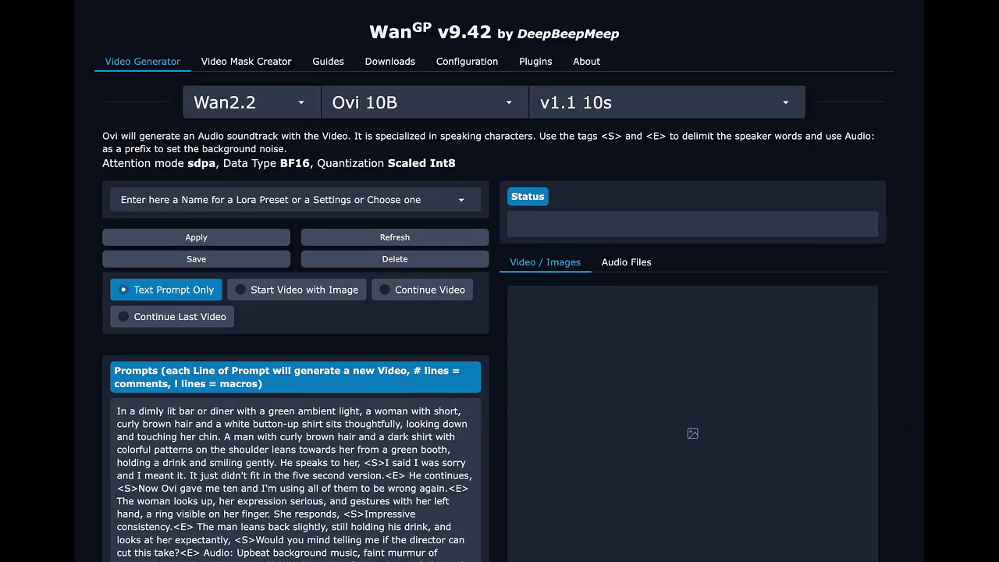
# Choose Start Video with Image and drop resize-makeup.png in as the starting frame.
pyautogui.click(295, 297)
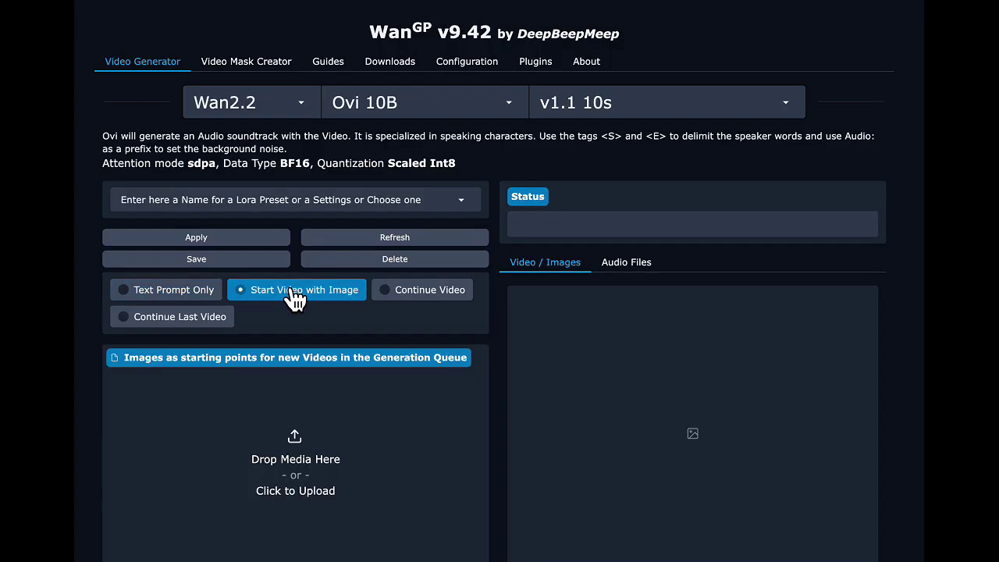
pyautogui.scroll(-2, 294, 298)
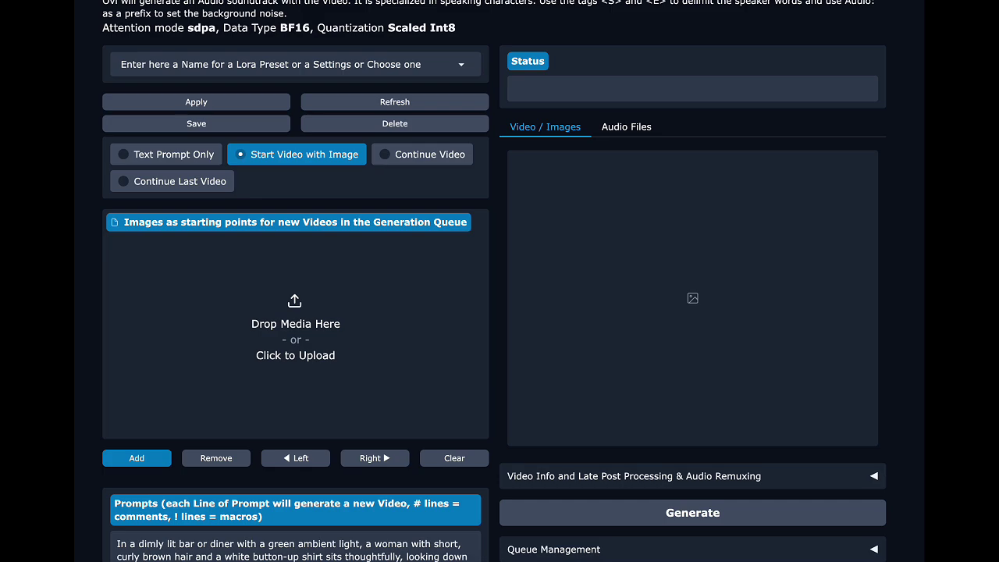
pyautogui.moveTo(617, 235); pyautogui.dragTo(273, 306)
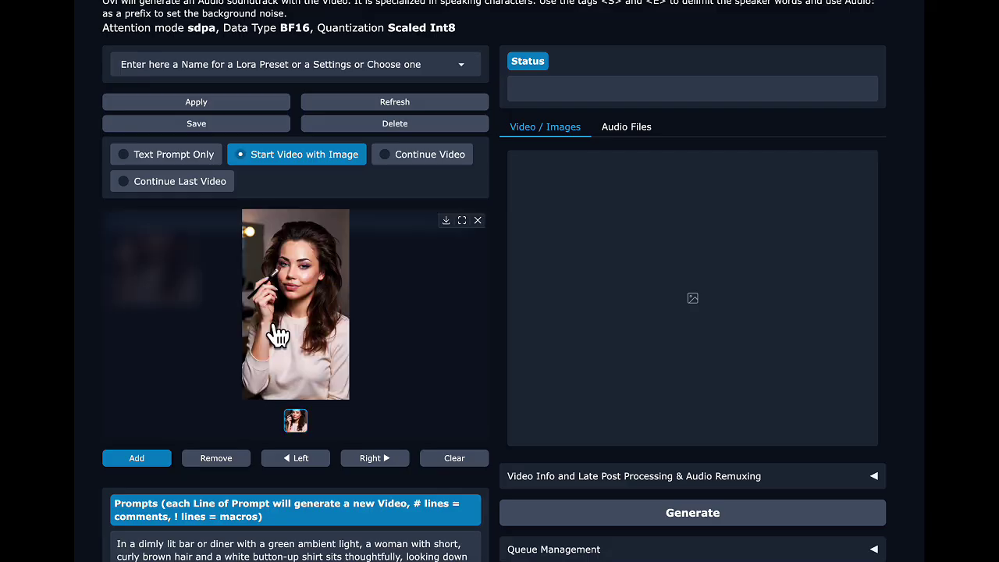
pyautogui.scroll(-2, 278, 336)
pyautogui.scroll(-1, 279, 335)
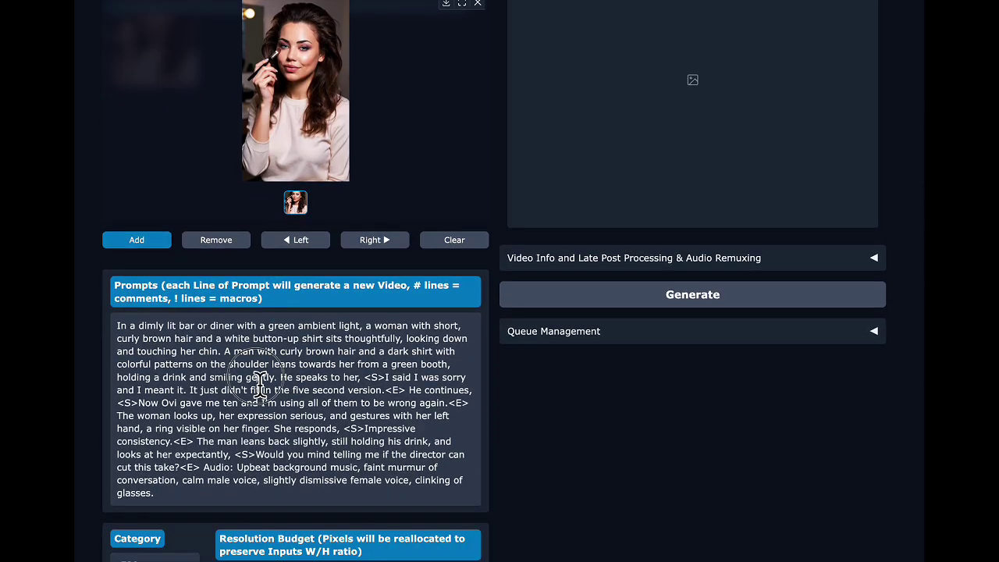
# Swap the bar-scene prompt for the pasted dressing-room prompt and highlight its <S>…<E> line and Audio: description.
pyautogui.tripleClick(260, 383)
pyautogui.press('BackSpace')
pyautogui.hotkey('ctrl', 'v')
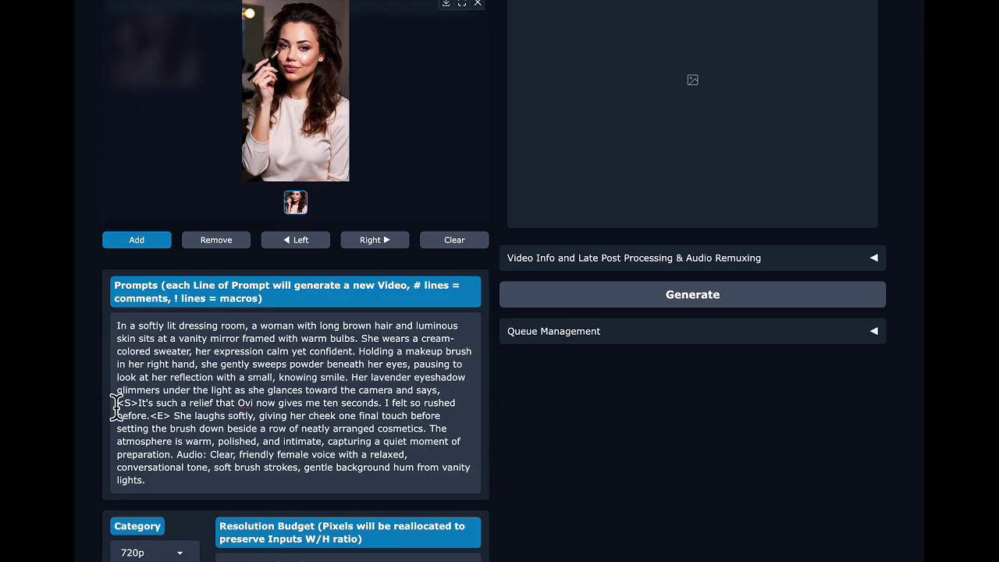
pyautogui.moveTo(117, 406); pyautogui.dragTo(171, 418)
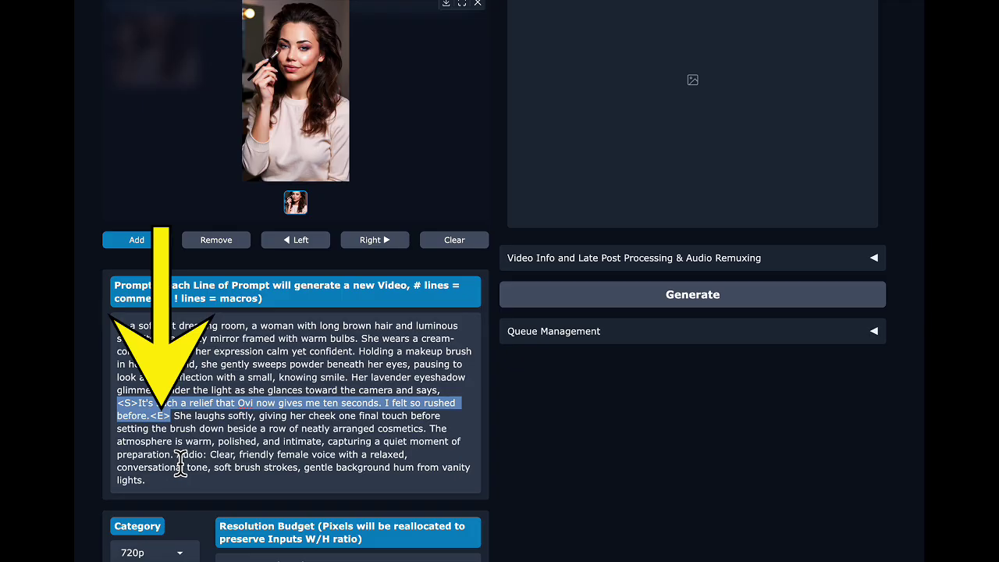
pyautogui.moveTo(177, 455); pyautogui.dragTo(200, 488)
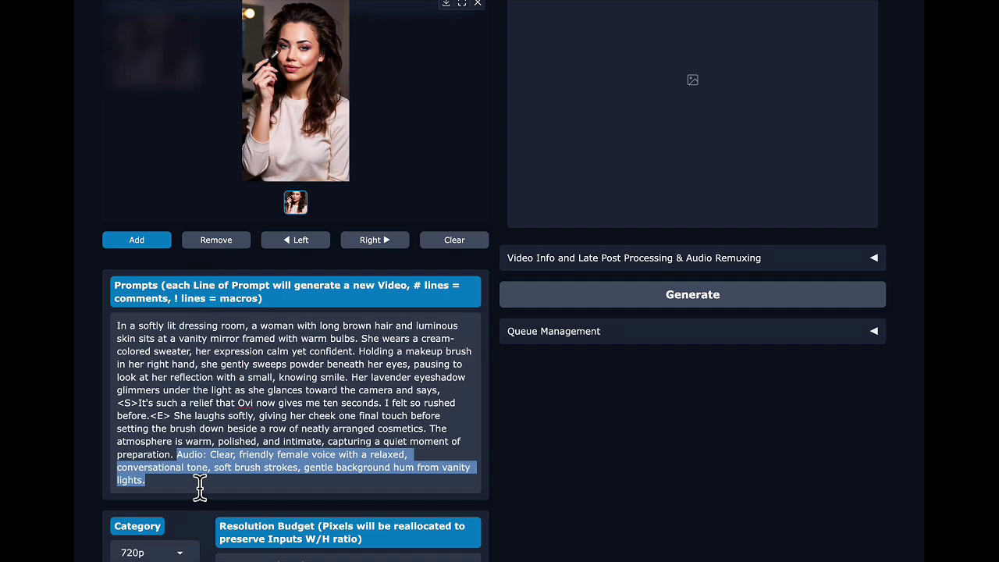
pyautogui.scroll(-3, 265, 426)
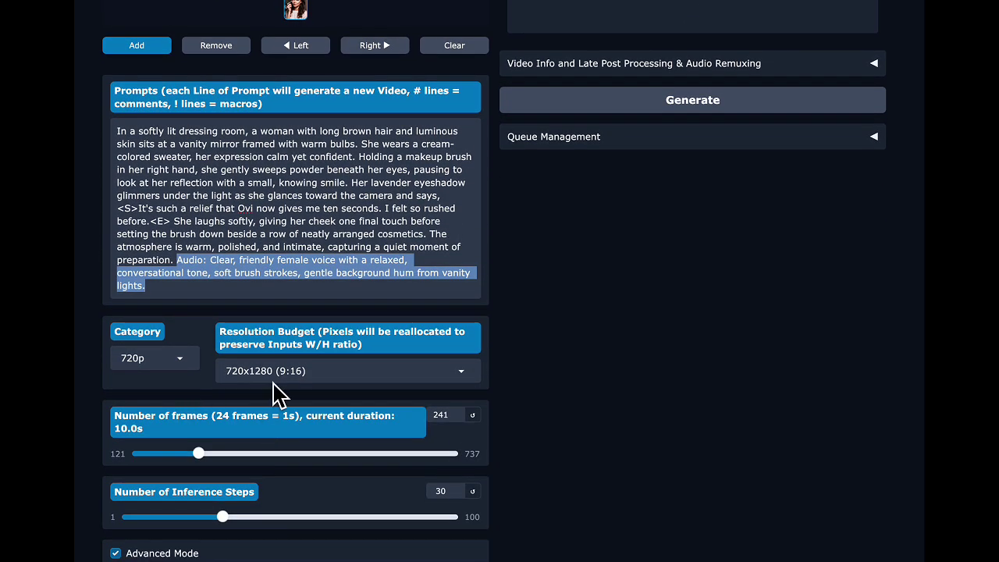
pyautogui.scroll(-3, 277, 395)
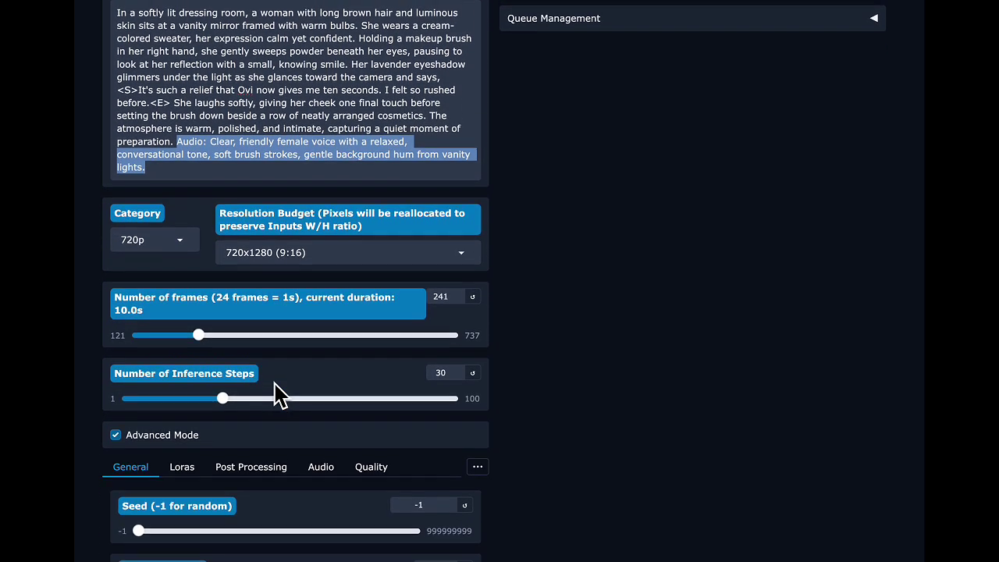
pyautogui.scroll(-3, 277, 394)
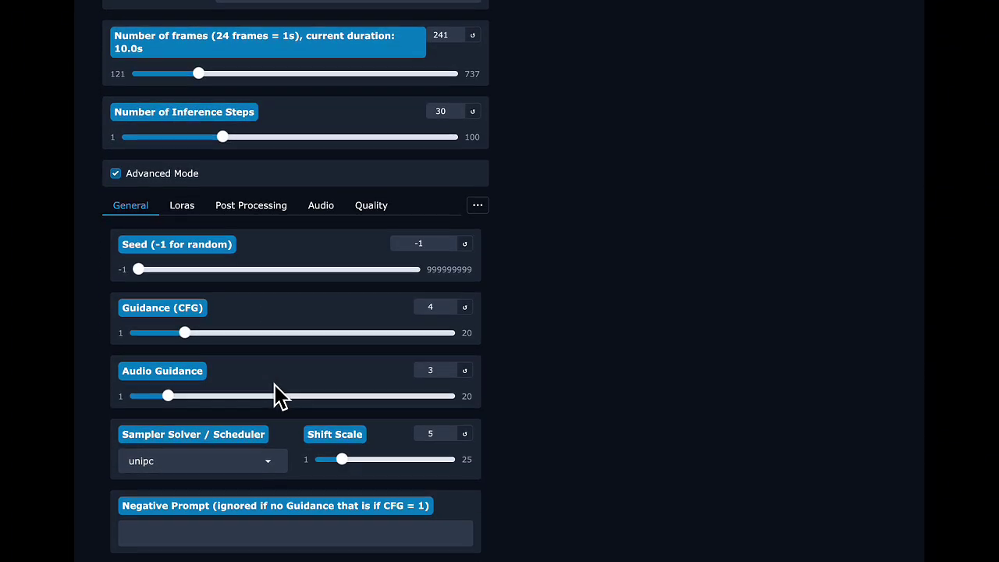
pyautogui.scroll(7, 277, 394)
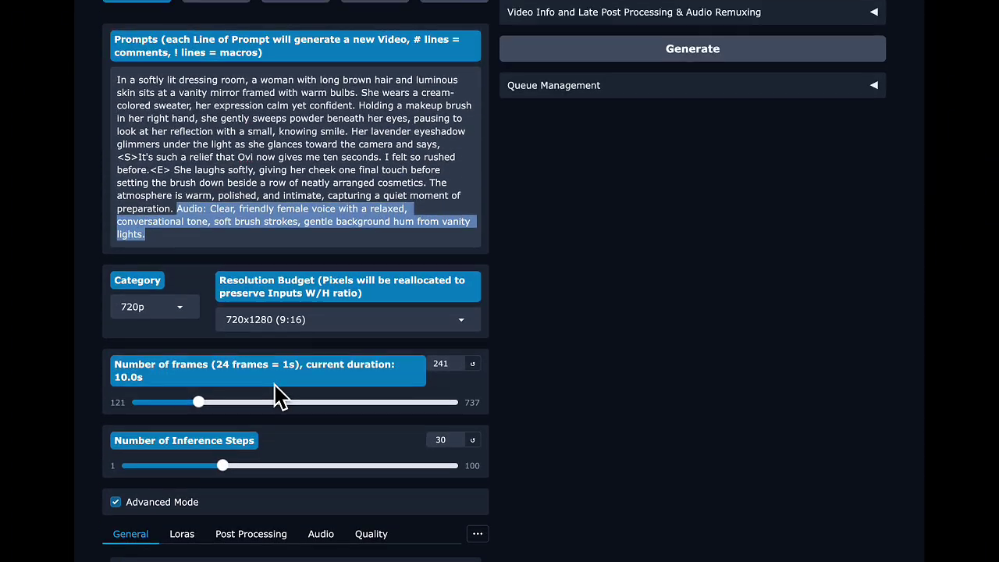
pyautogui.scroll(5, 277, 394)
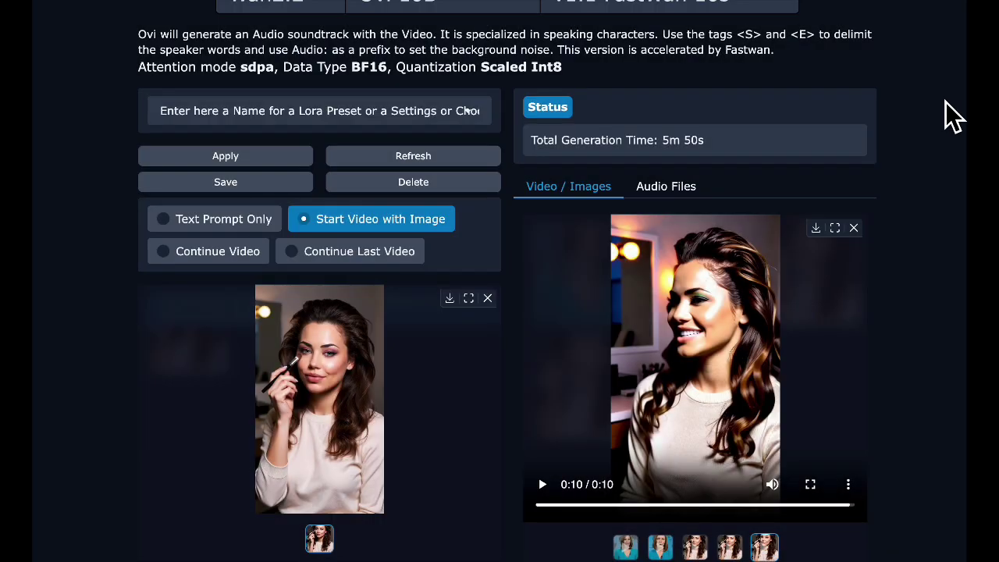
# Choose v1.1 FastWan 10s as the Ovi model version.
pyautogui.scroll(-2, 945, 106)
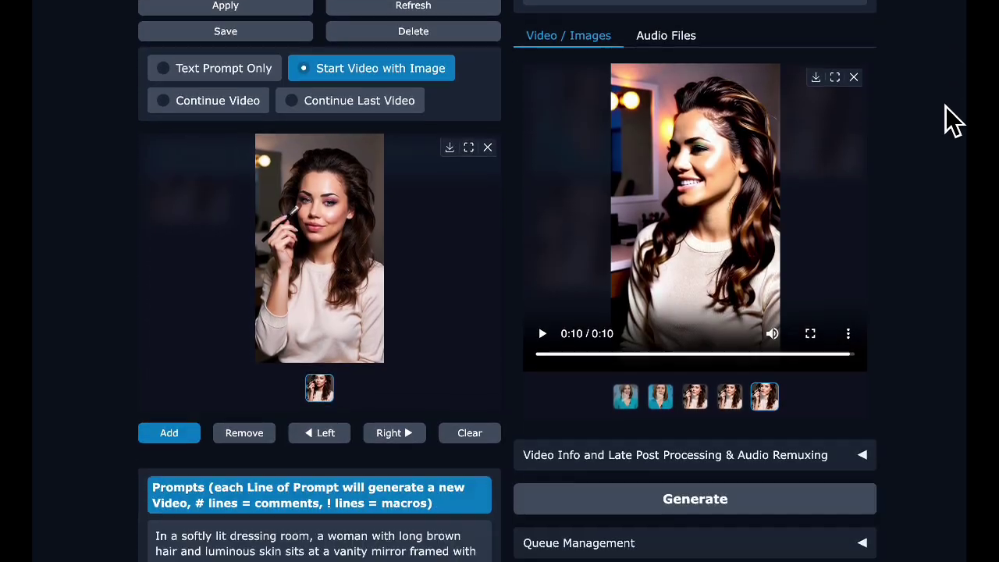
pyautogui.scroll(4, 945, 106)
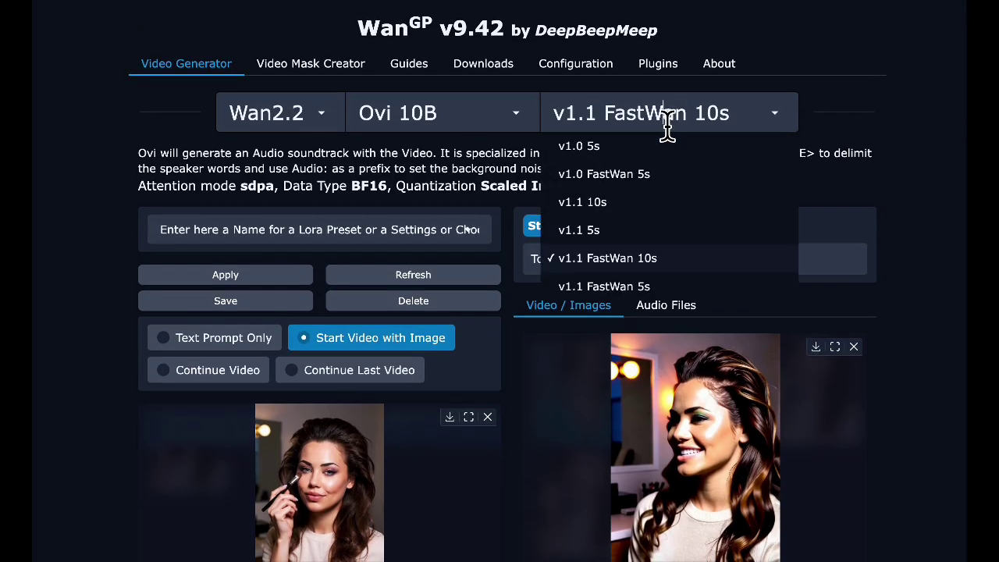
pyautogui.click(839, 115)
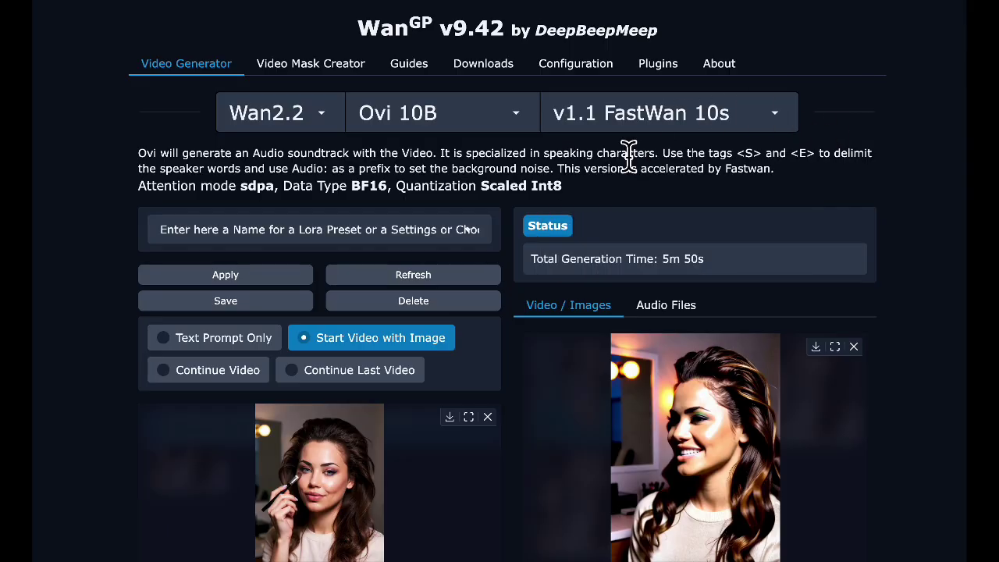
pyautogui.scroll(-3, 444, 223)
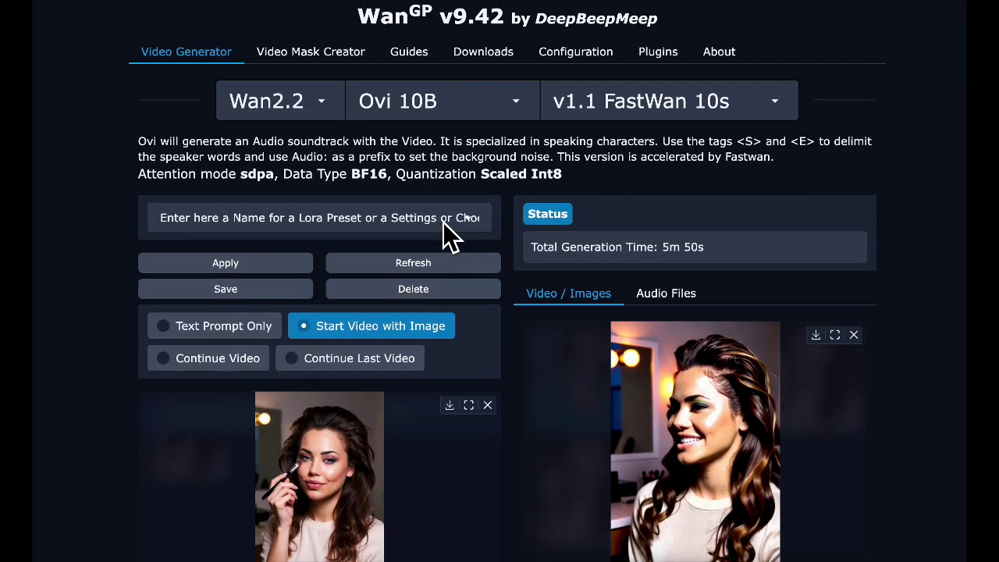
pyautogui.scroll(-5, 443, 222)
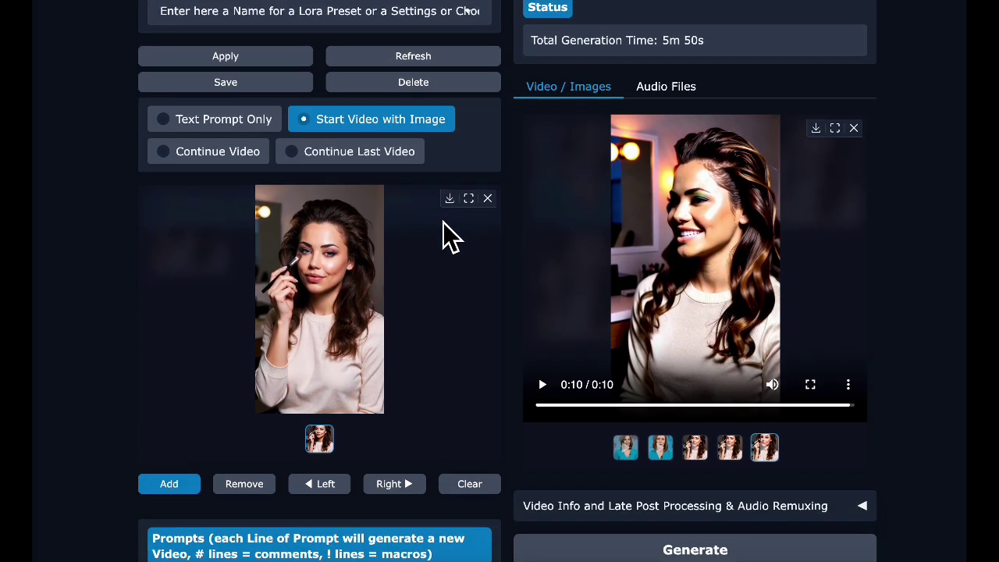
pyautogui.scroll(-1, 444, 230)
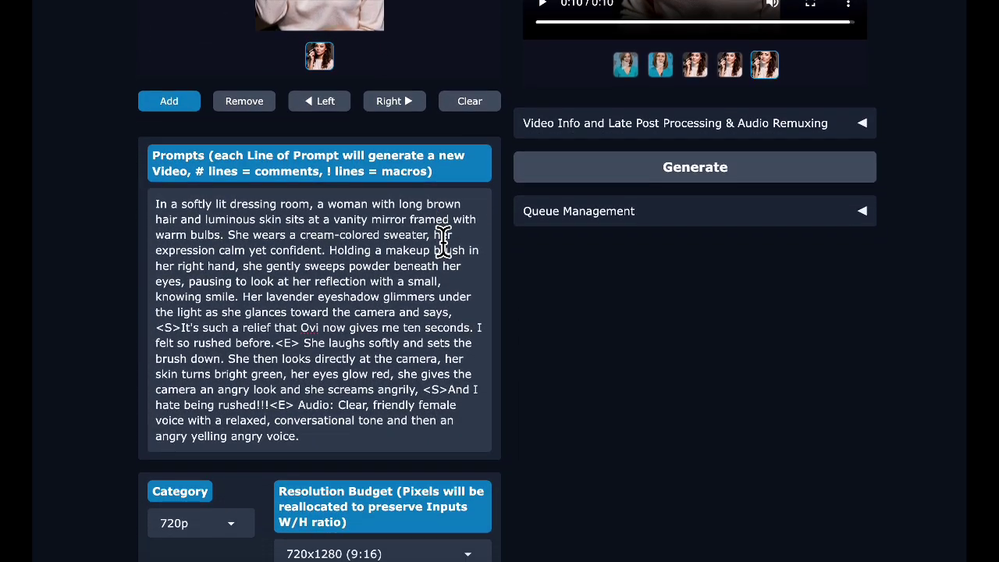
# Scroll the generation settings to the Number of Inference Steps field.
pyautogui.scroll(-5, 394, 396)
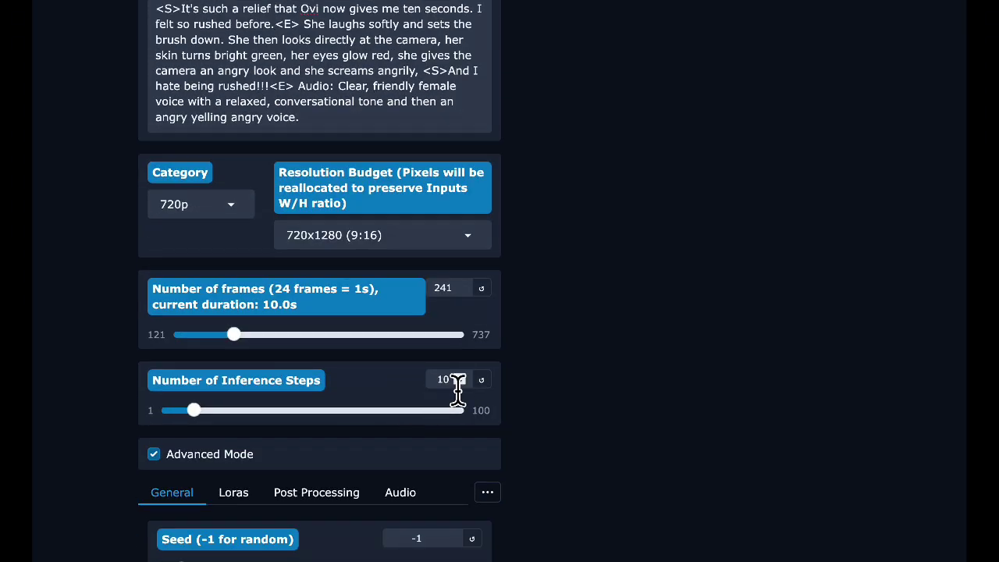
pyautogui.scroll(-5, 471, 431)
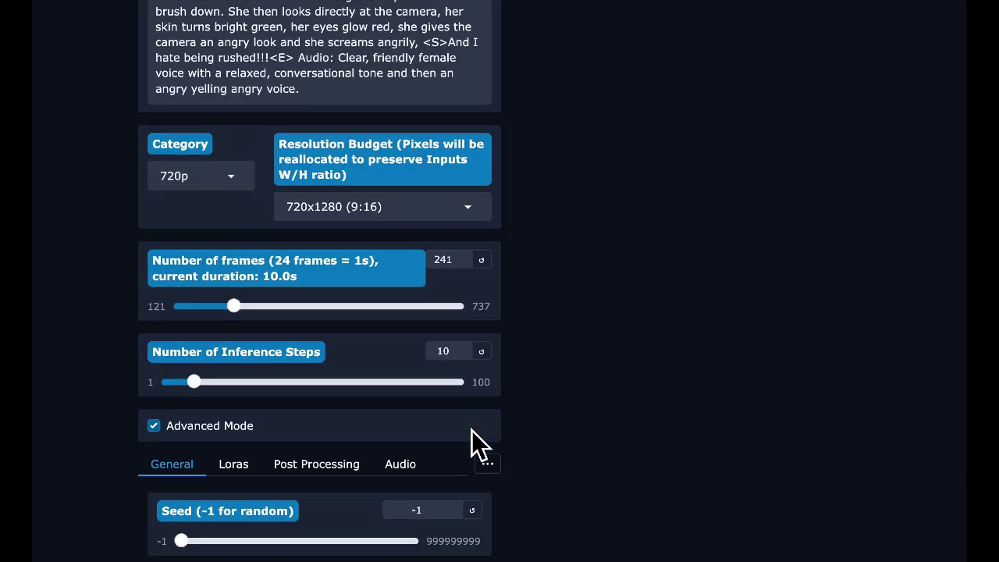
pyautogui.scroll(-1, 462, 421)
pyautogui.scroll(10, 462, 426)
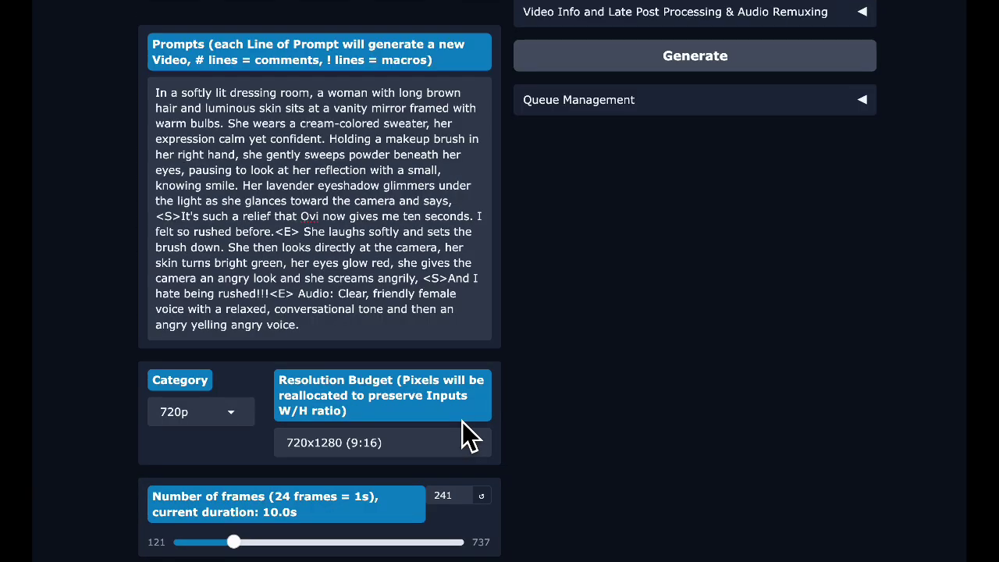
pyautogui.scroll(12, 462, 423)
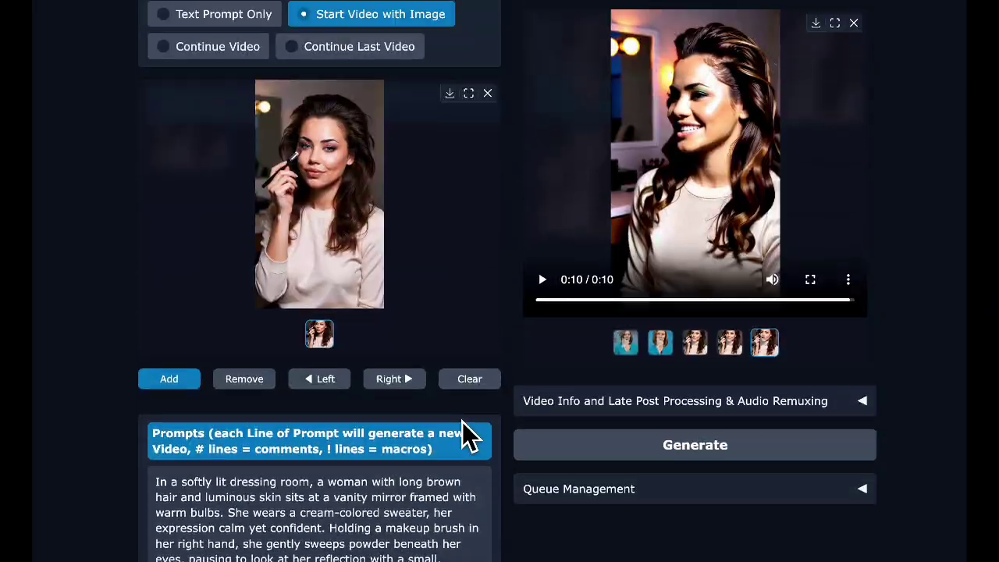